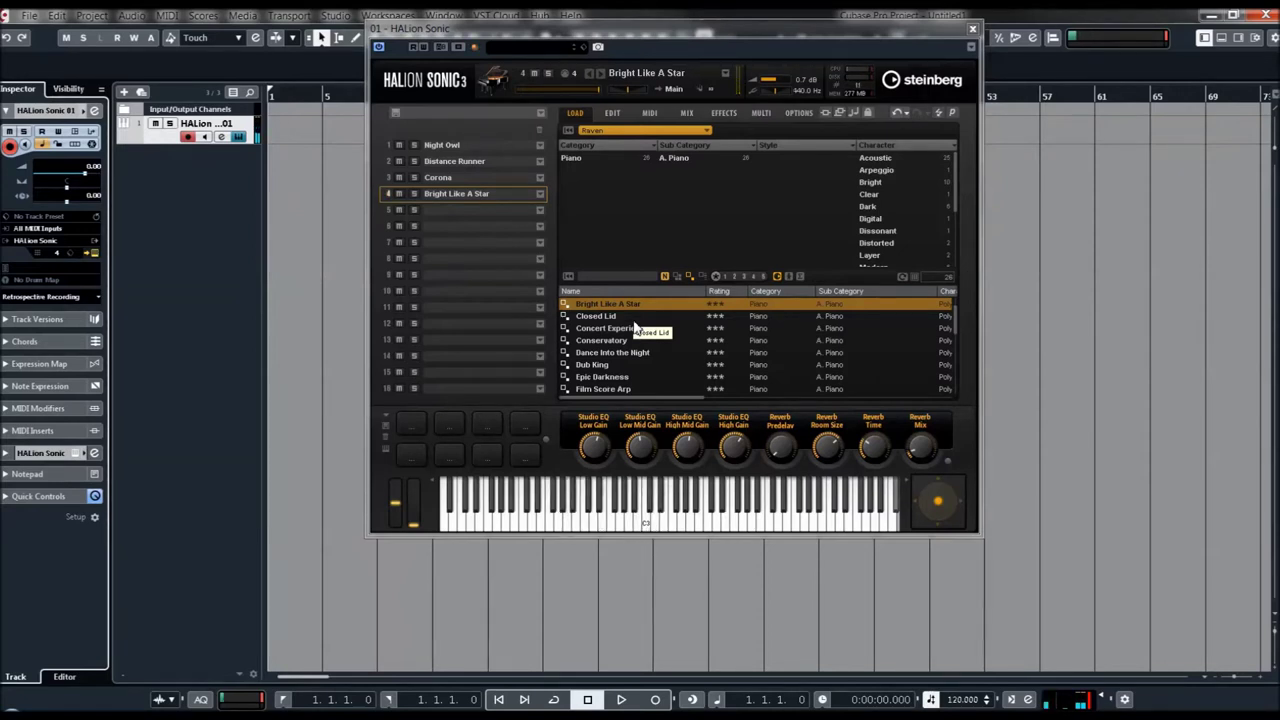
Step: Audition the Raven presets Concert Experience, Conservatory and Dance Into the Night by loading each into slot 4
{"action": "double_click", "coordinate": [616, 328]}
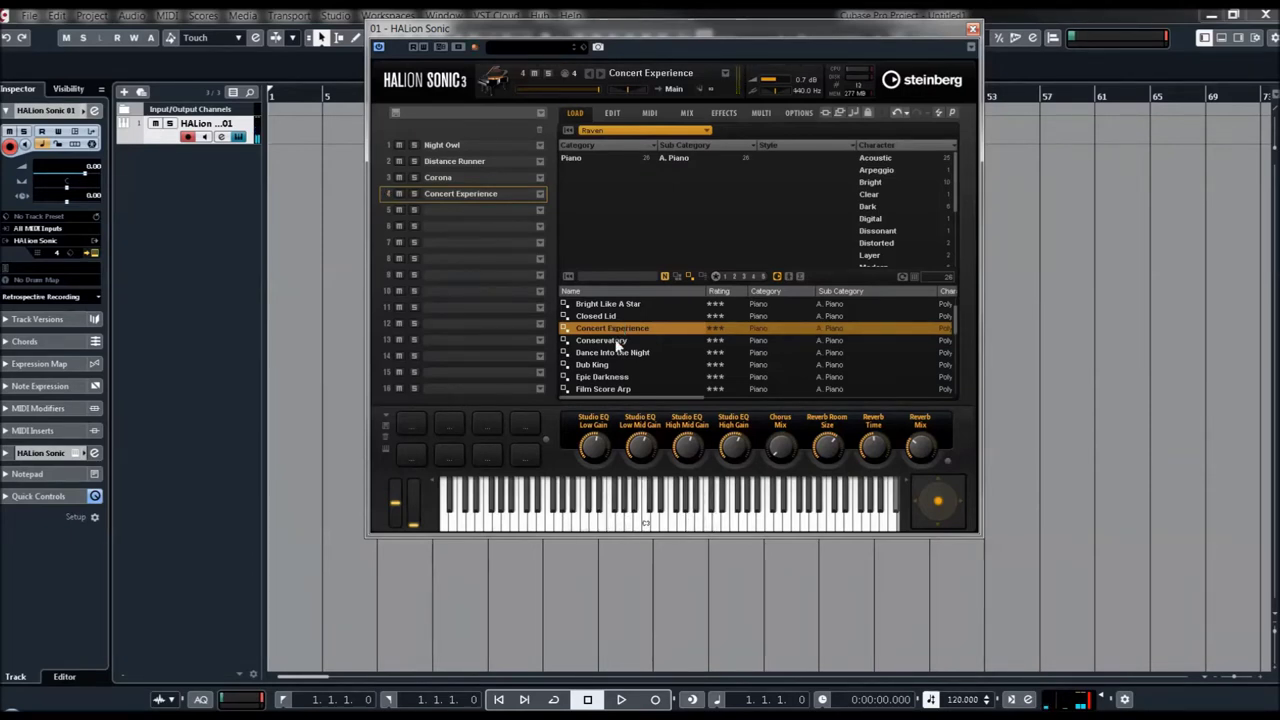
{"action": "left_click", "coordinate": [602, 346]}
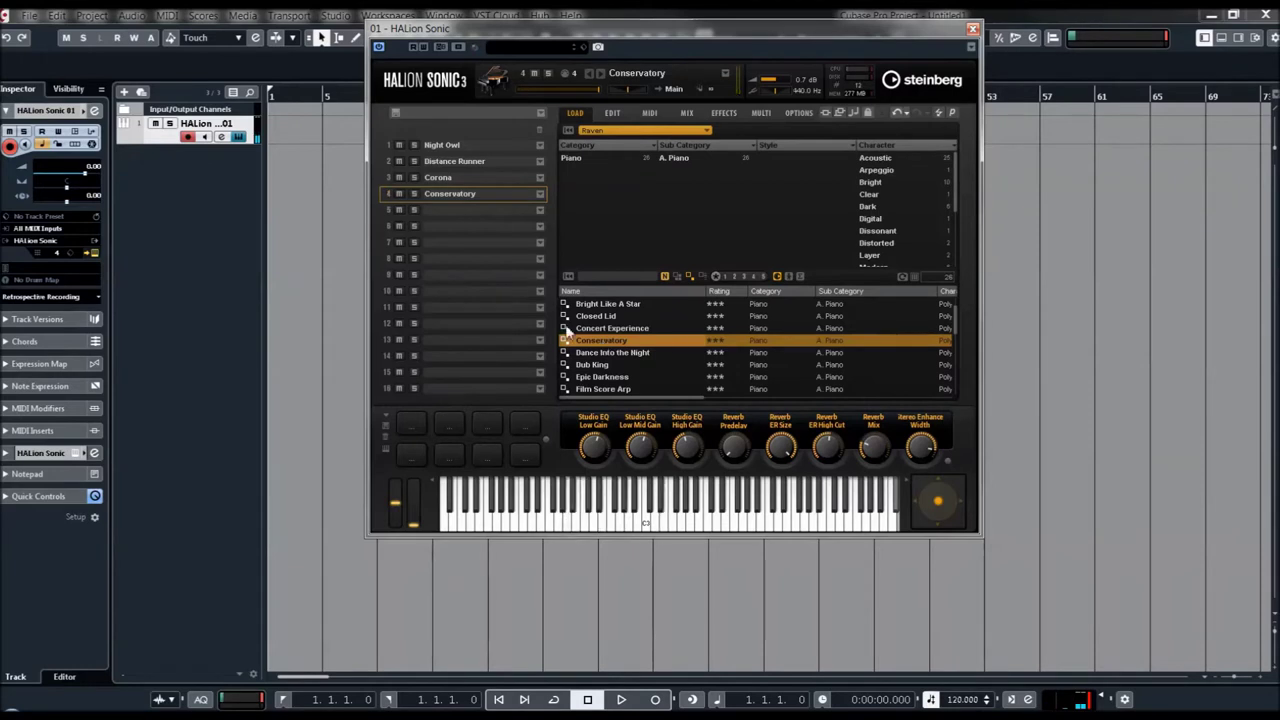
{"action": "left_click", "coordinate": [614, 357]}
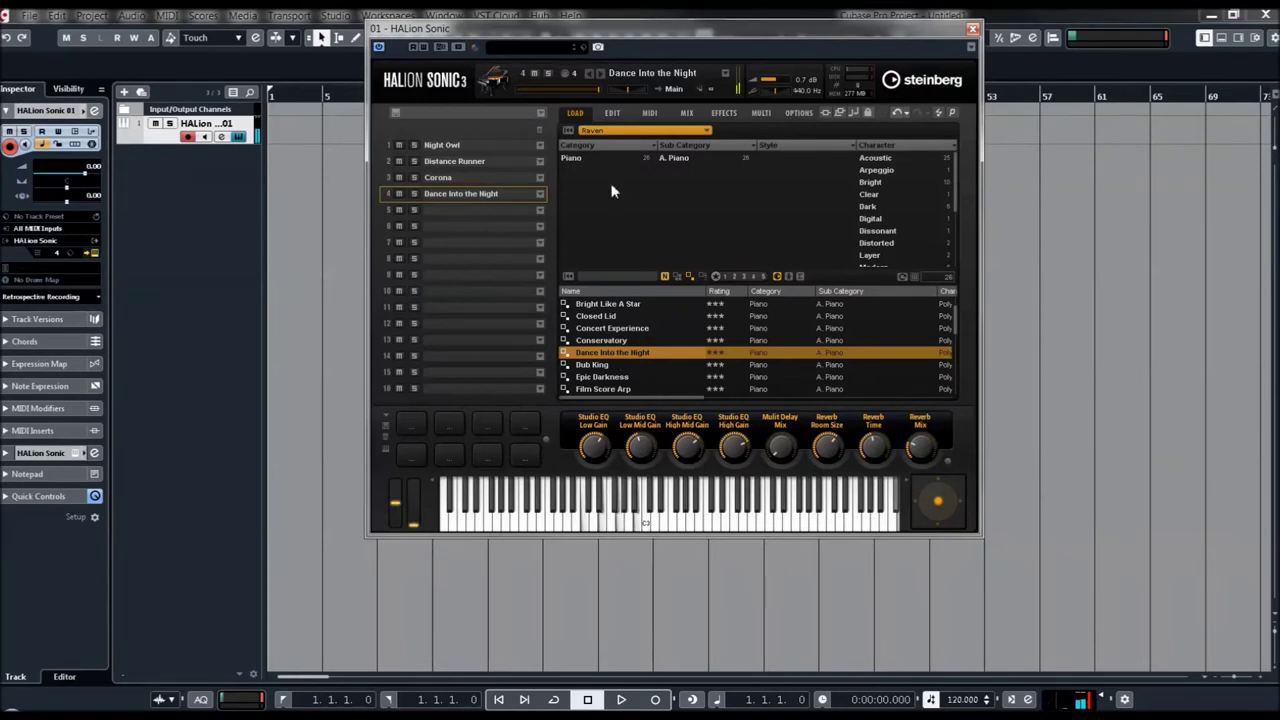
Step: Load the Dub King preset into slot 4, play its first chord pad, and move on to the Epic Darkness preset
{"action": "left_click", "coordinate": [590, 366]}
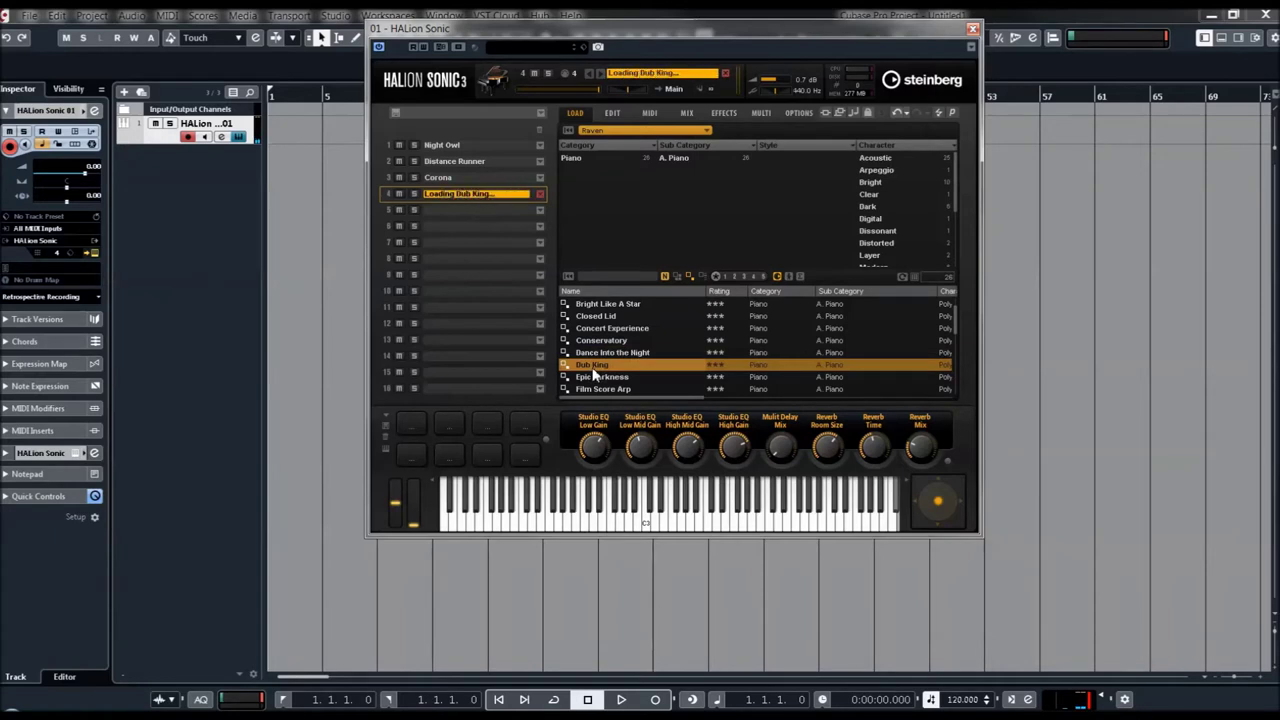
{"action": "scroll", "coordinate": [617, 366], "scroll_direction": "down", "scroll_amount": 2}
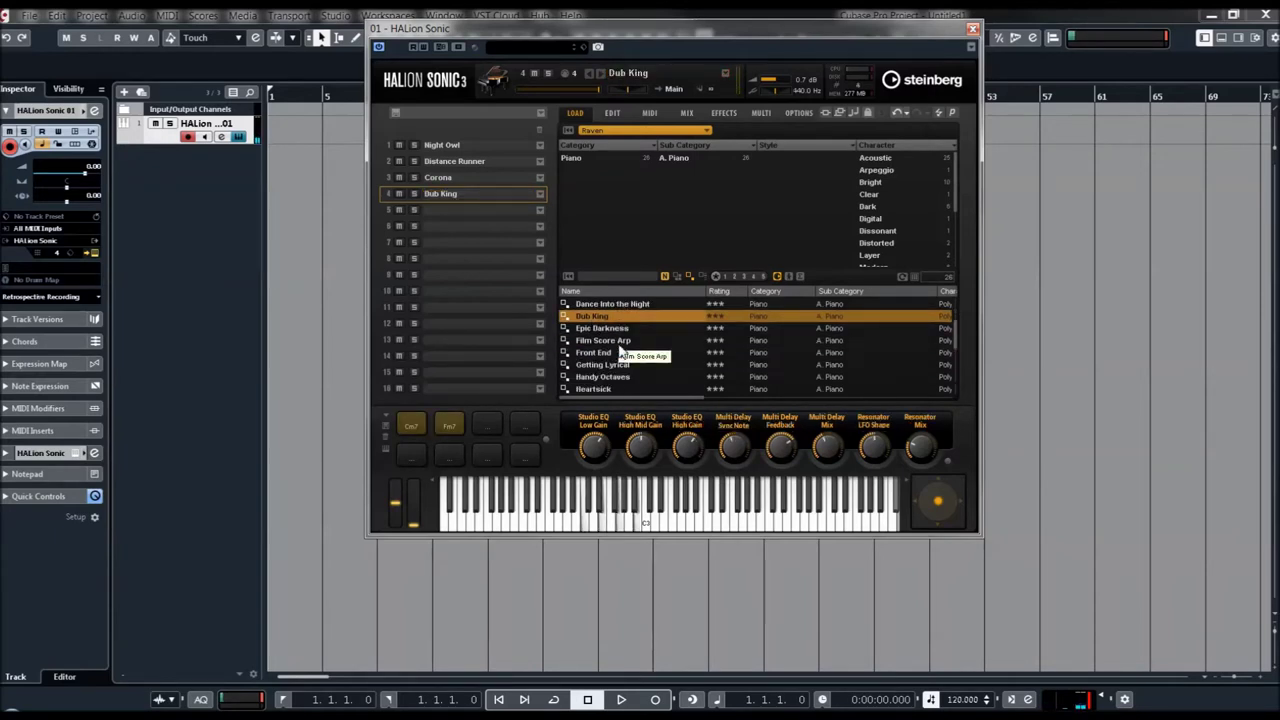
{"action": "left_click", "coordinate": [406, 430]}
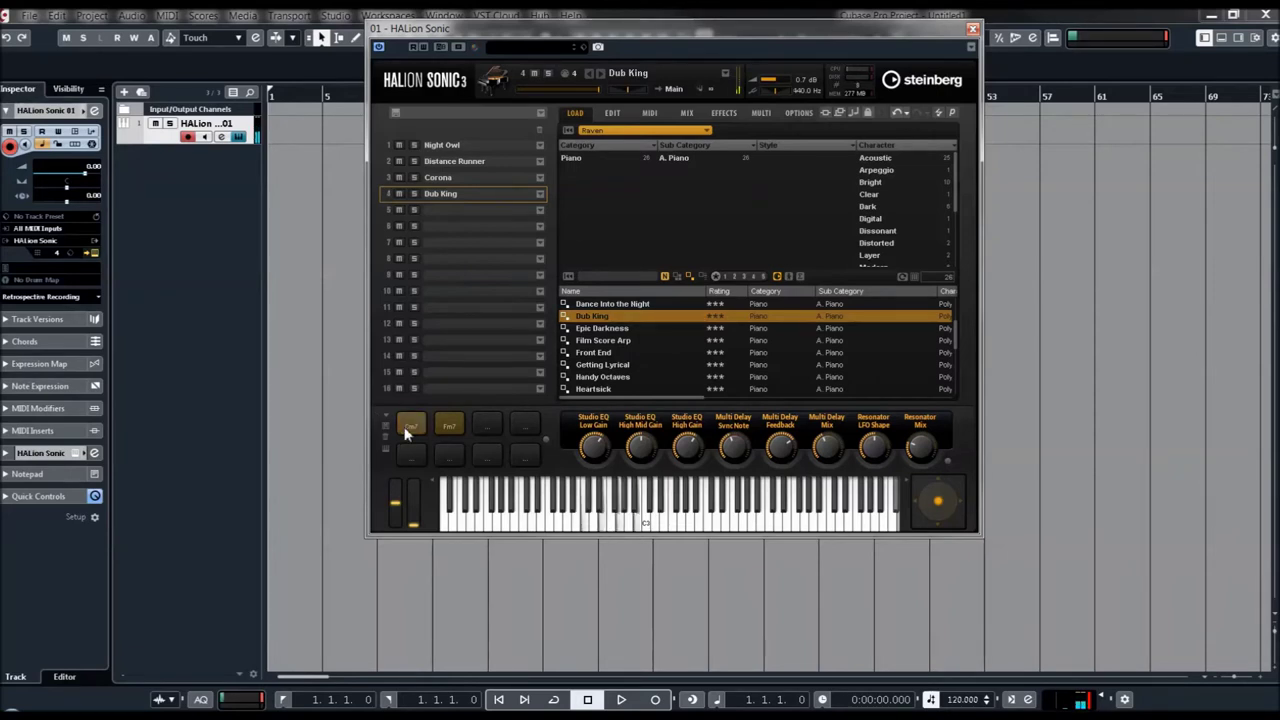
{"action": "left_click", "coordinate": [406, 430]}
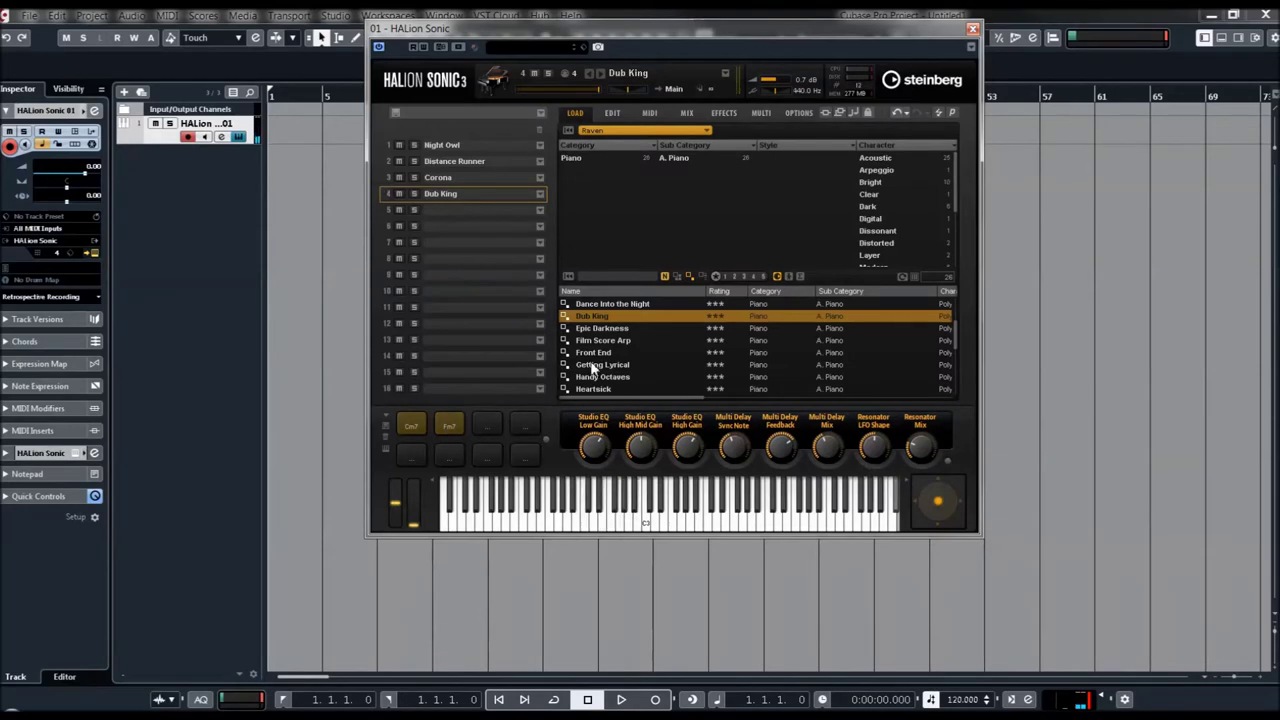
{"action": "left_click", "coordinate": [590, 328]}
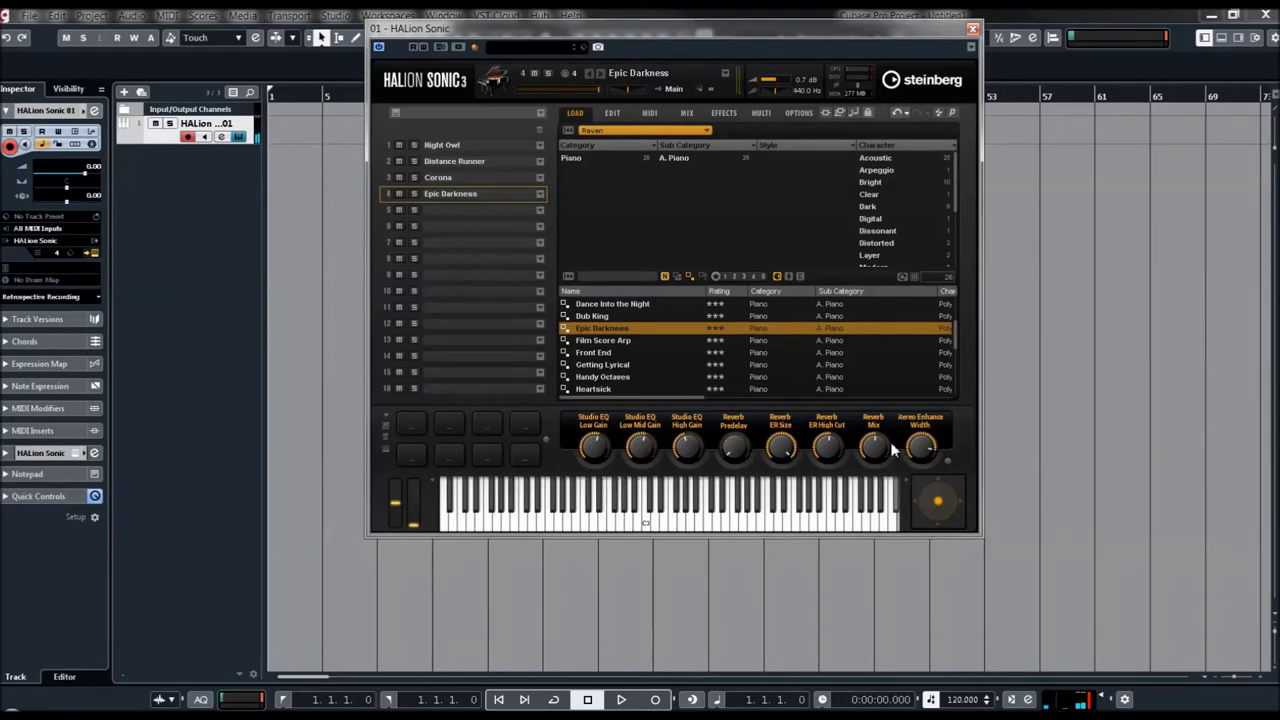
Step: Load the Film Score Arp preset into slot 4 and try out its chord pads, including Dm, Gm and Eb, and the modulation wheel
{"action": "left_click", "coordinate": [607, 342]}
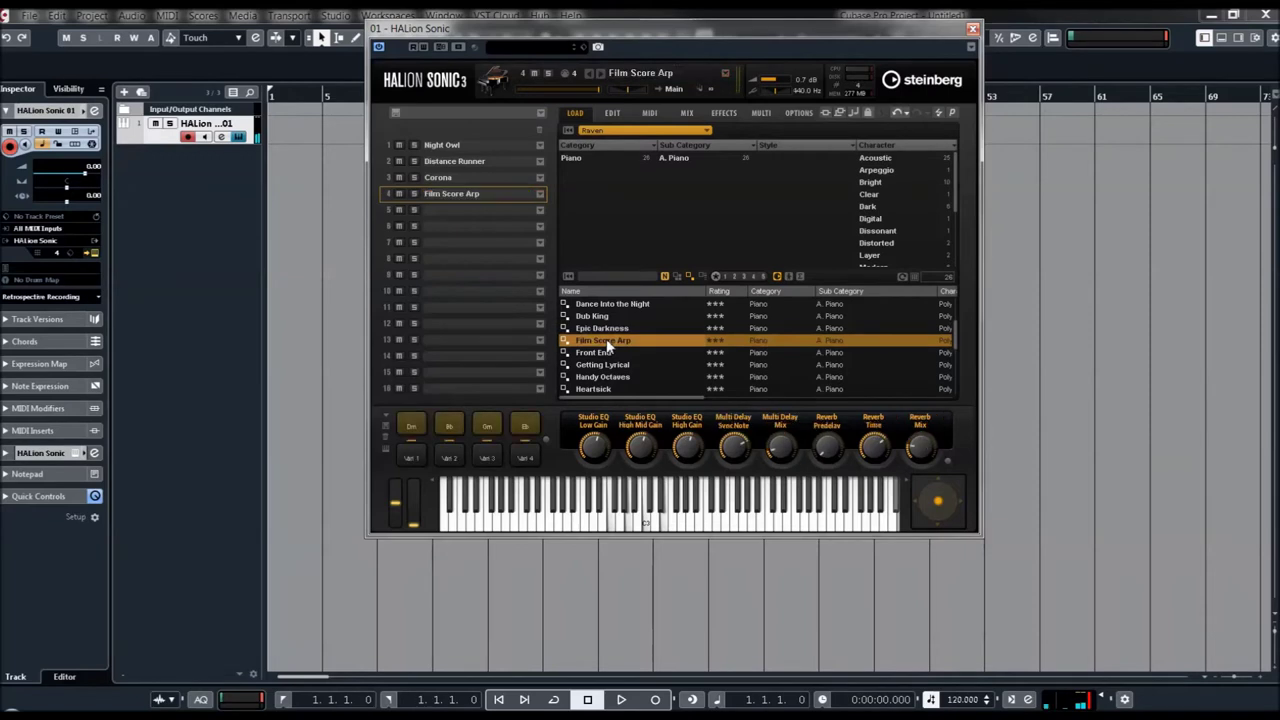
{"action": "left_click", "coordinate": [413, 425]}
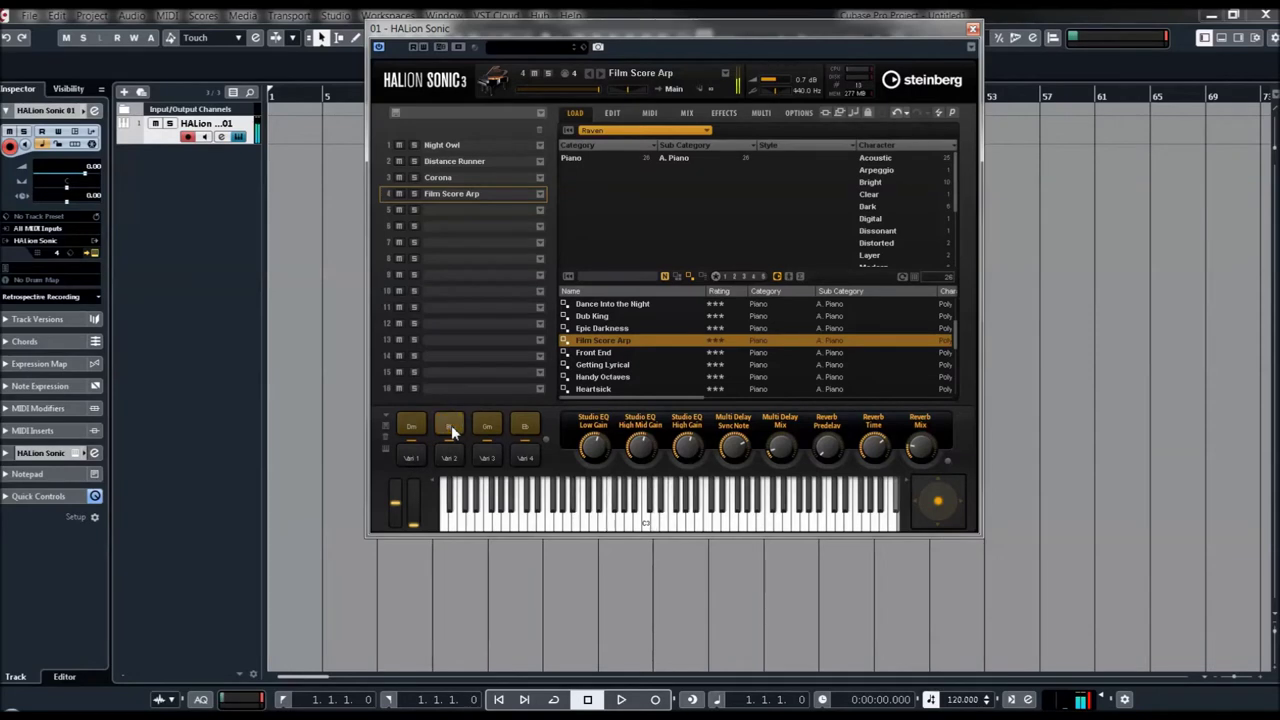
{"action": "left_click", "coordinate": [484, 437]}
{"action": "left_click", "coordinate": [522, 428]}
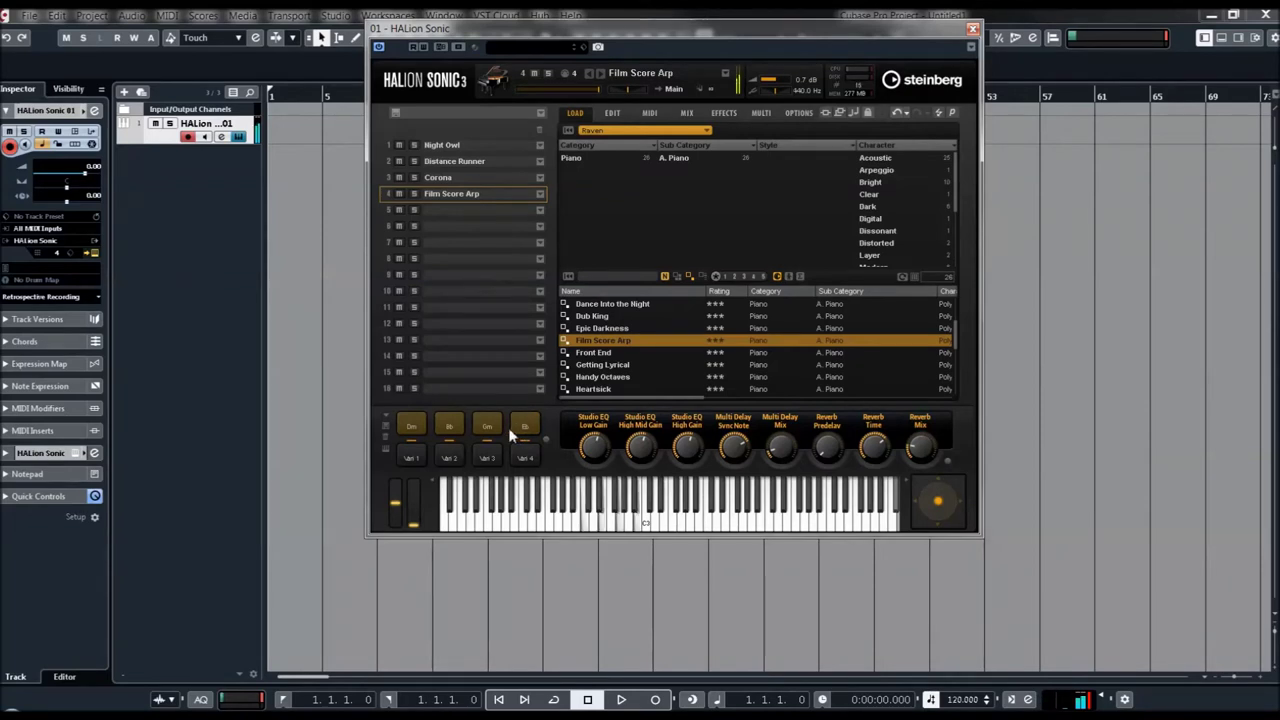
{"action": "left_click_drag", "start_coordinate": [415, 523], "coordinate": [416, 482]}
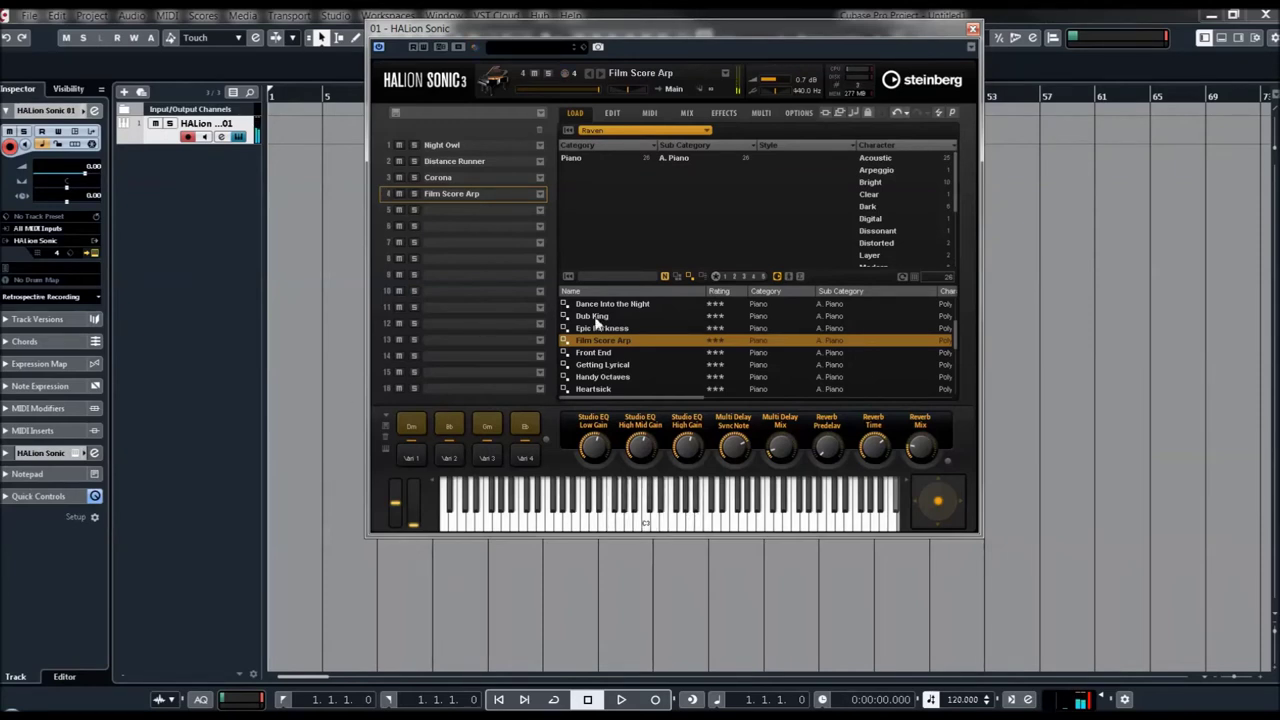
Step: Audition the Front End, Getting Lyrical and Handy Octaves presets in slot 4
{"action": "left_click", "coordinate": [592, 353]}
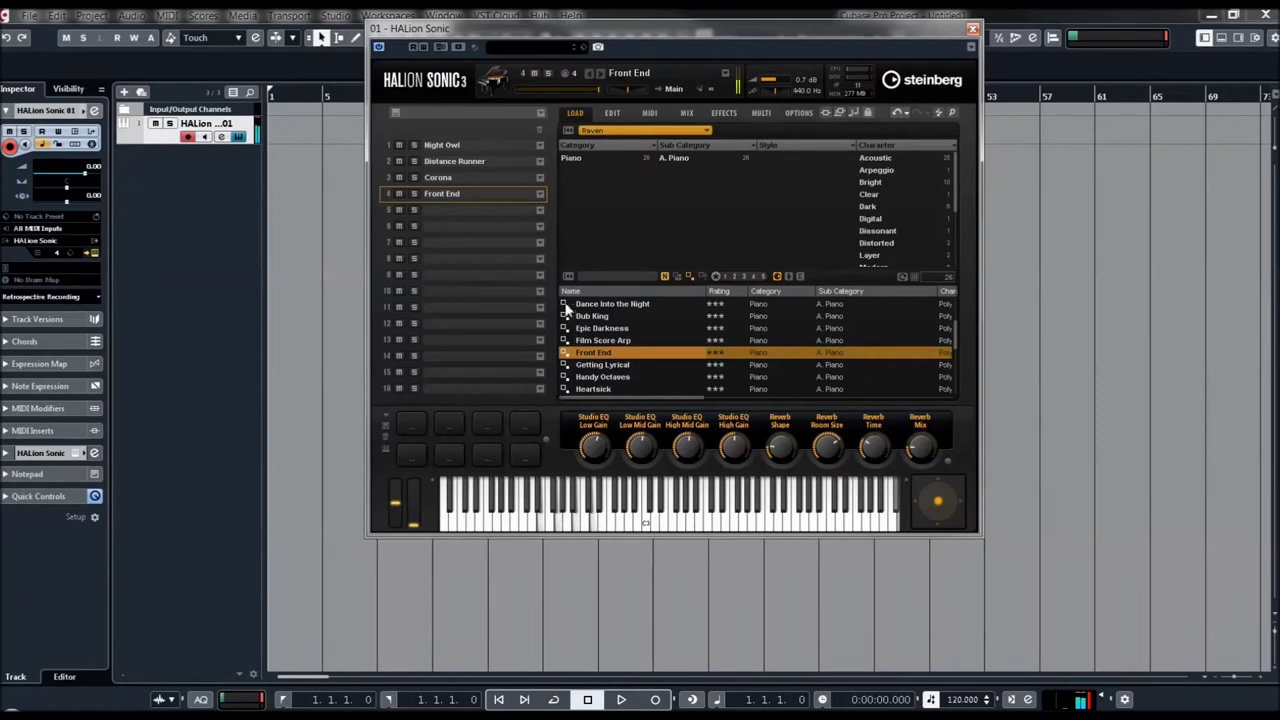
{"action": "left_click", "coordinate": [601, 366]}
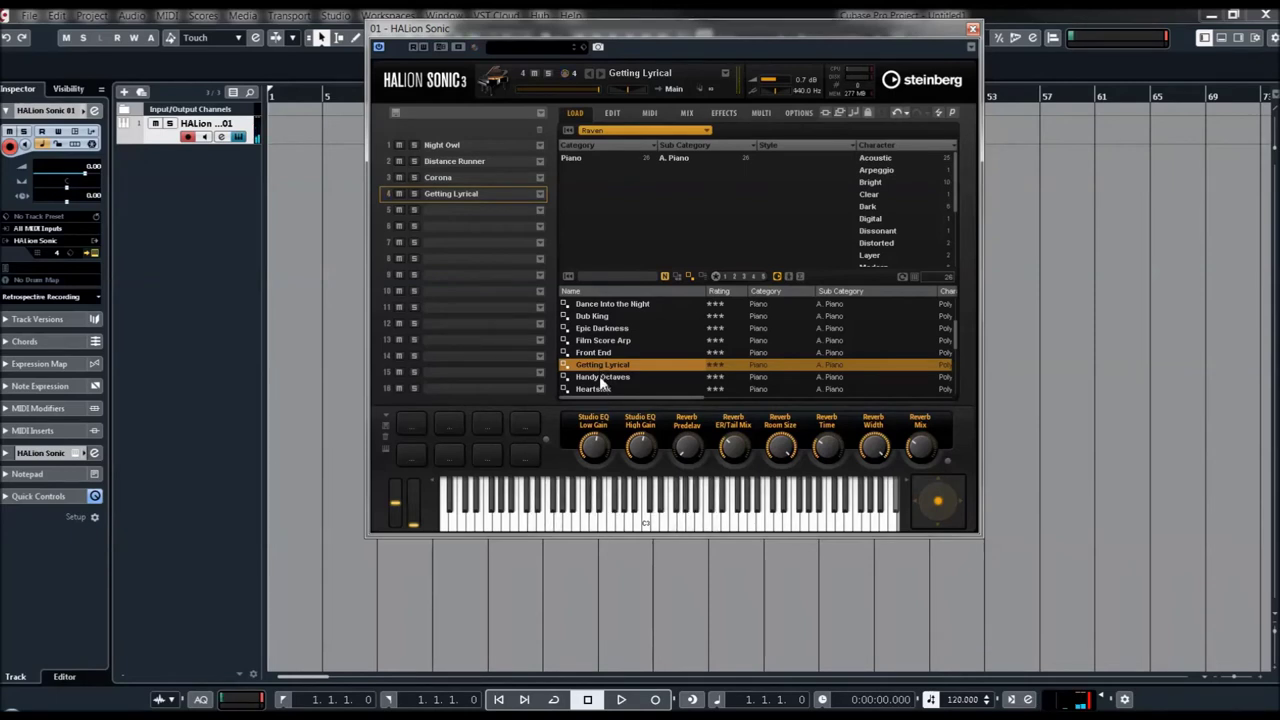
{"action": "left_click", "coordinate": [601, 378]}
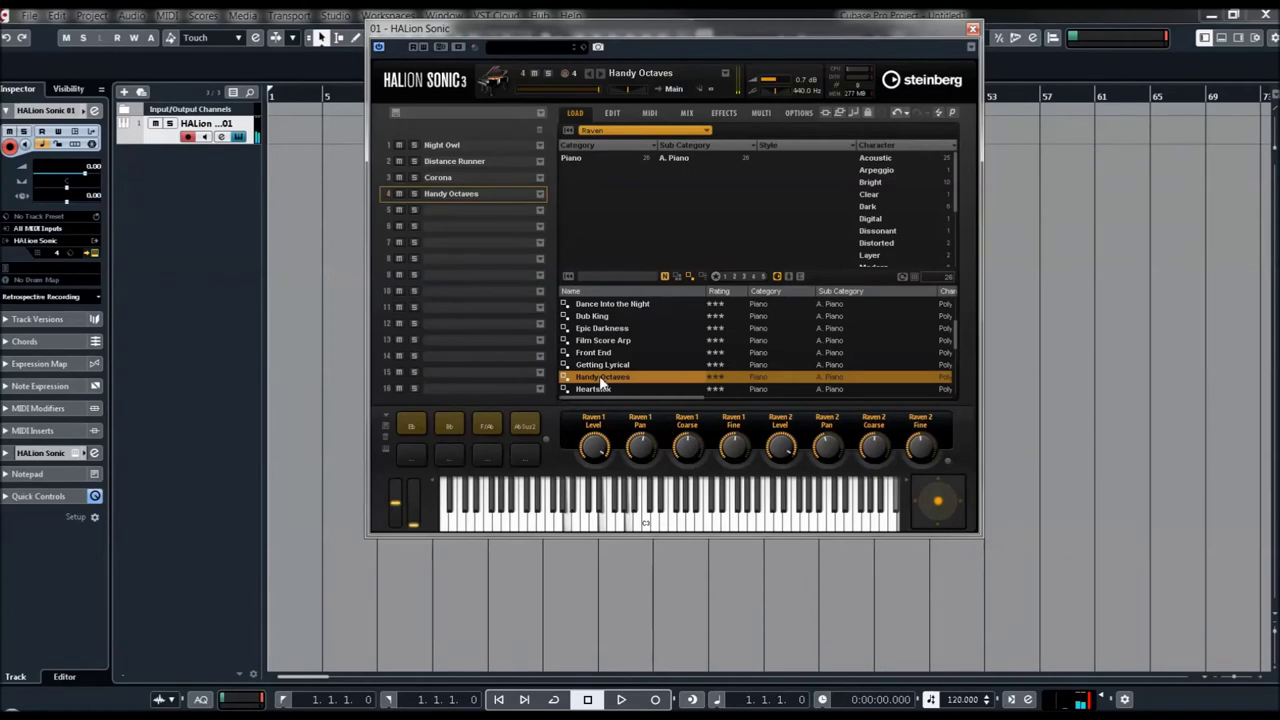
Step: Audition the Init Raven and Melody is the Star presets in slot 4
{"action": "scroll", "coordinate": [603, 368], "scroll_direction": "down", "scroll_amount": 2}
{"action": "left_click", "coordinate": [601, 356]}
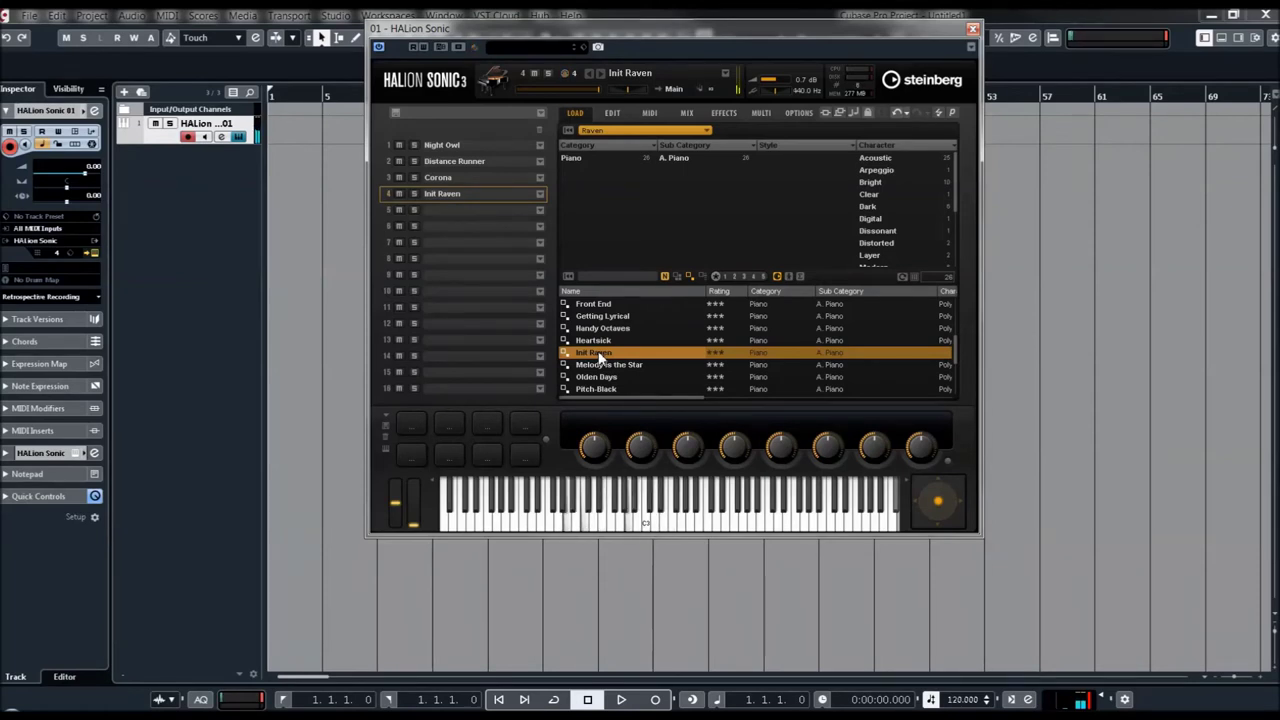
{"action": "left_click", "coordinate": [595, 364]}
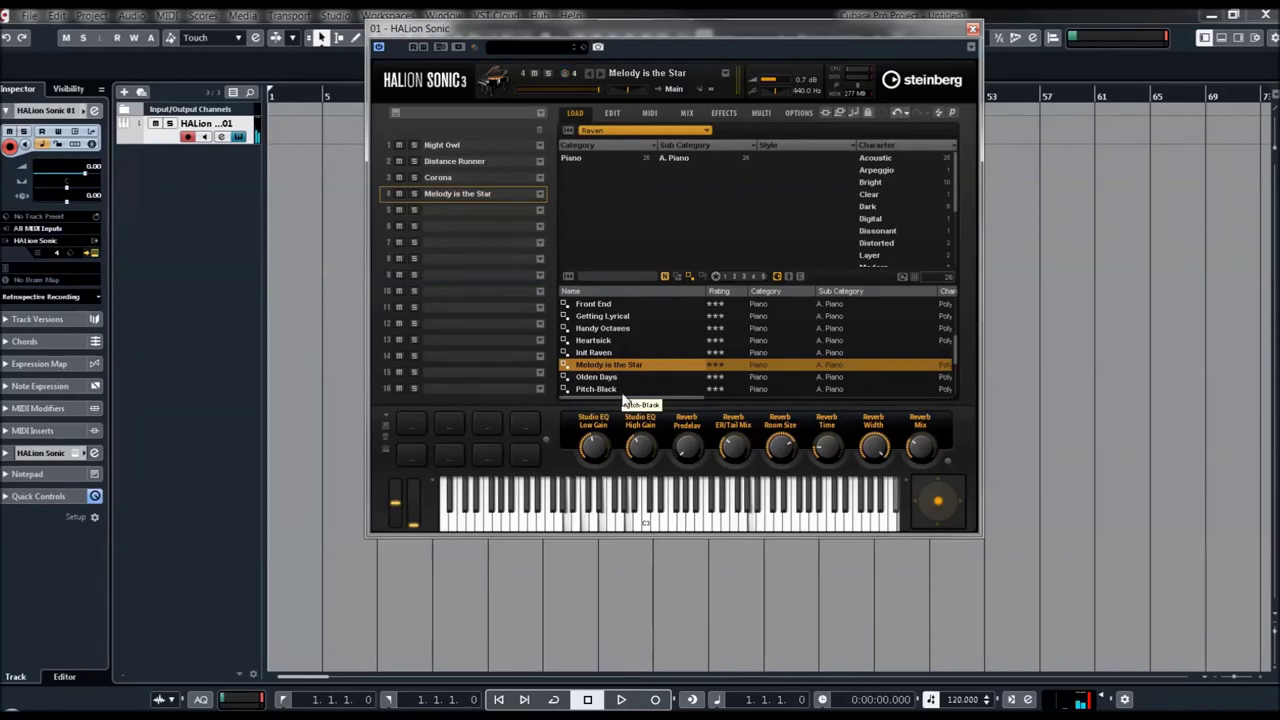
Step: Audition the Olden Days, Pitch-Black and Pop Chorus presets in slot 4
{"action": "scroll", "coordinate": [603, 362], "scroll_direction": "down", "scroll_amount": 1}
{"action": "left_click", "coordinate": [600, 356]}
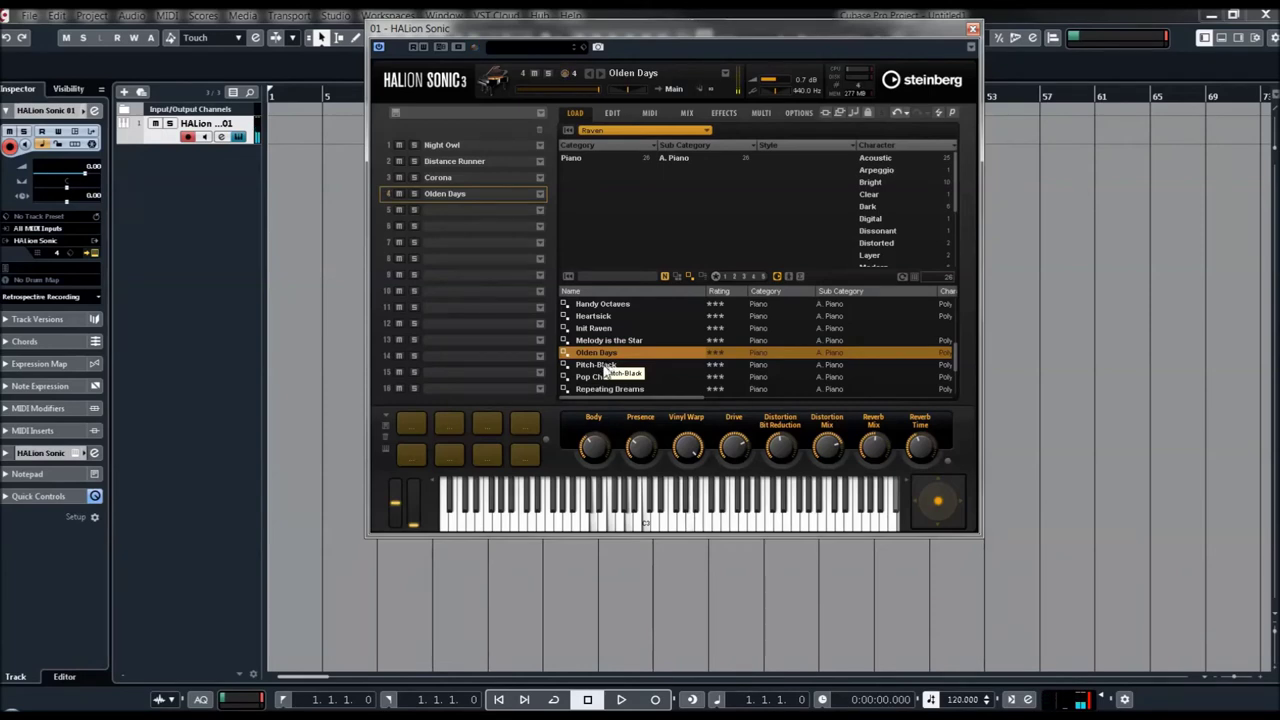
{"action": "left_click", "coordinate": [604, 366]}
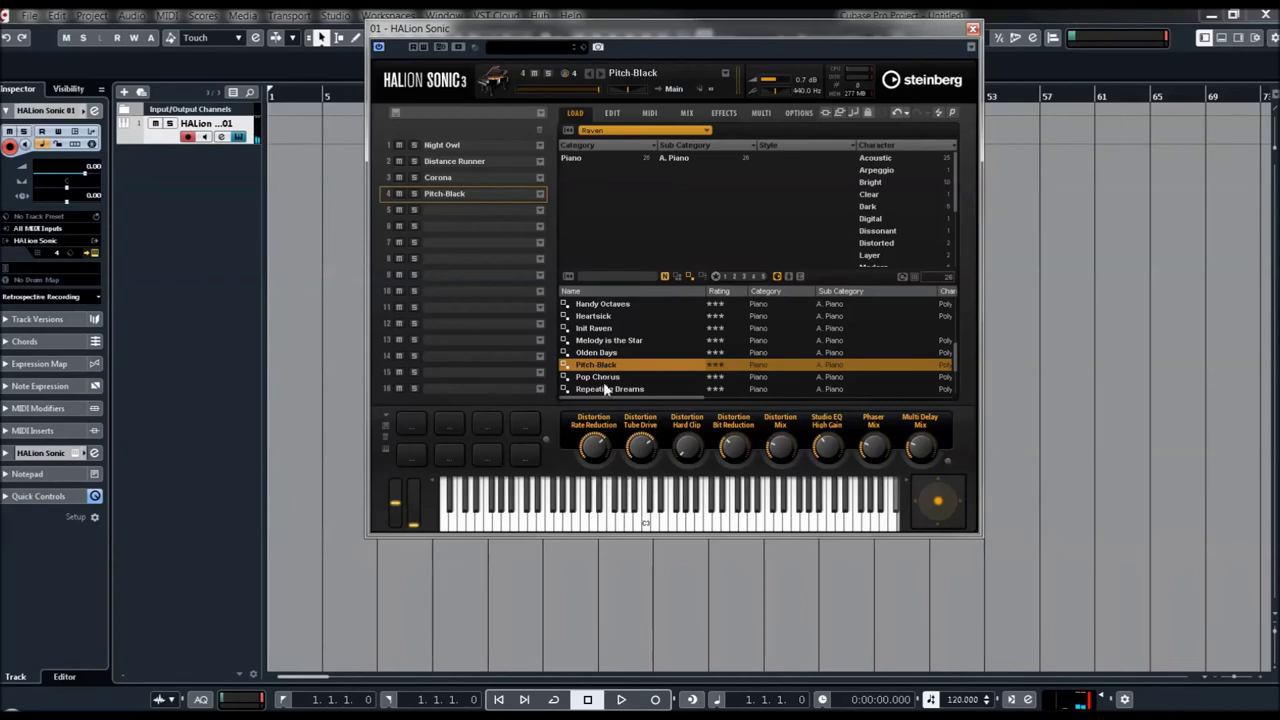
{"action": "left_click", "coordinate": [604, 379]}
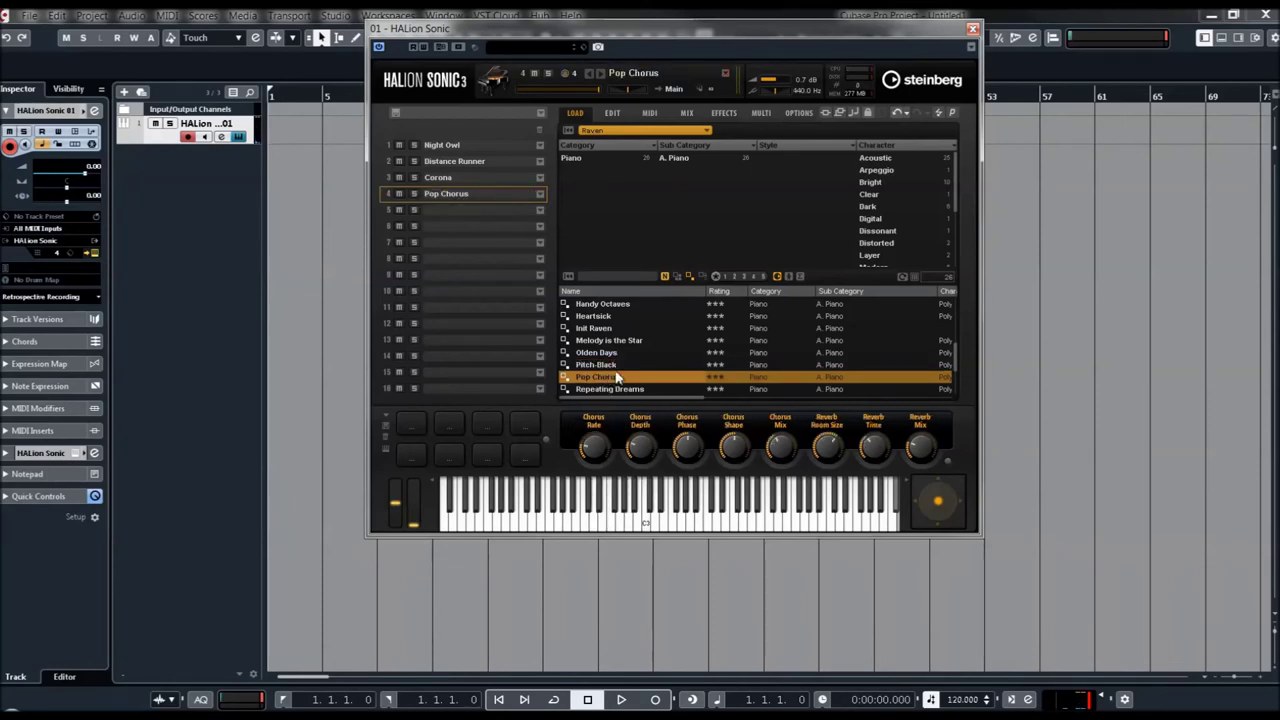
Step: Audition the Repeating Dreams, Something to Offer and Sovereign Sustain presets in slot 4
{"action": "scroll", "coordinate": [612, 362], "scroll_direction": "down", "scroll_amount": 2}
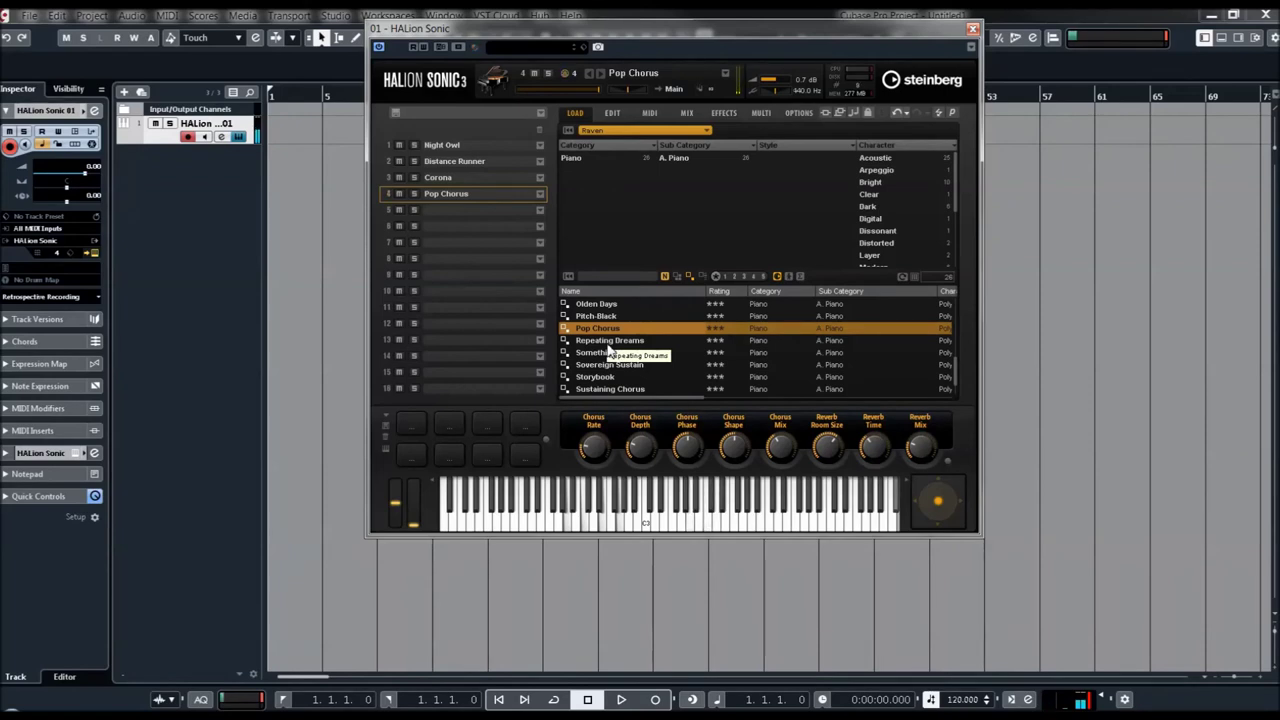
{"action": "left_click", "coordinate": [608, 341]}
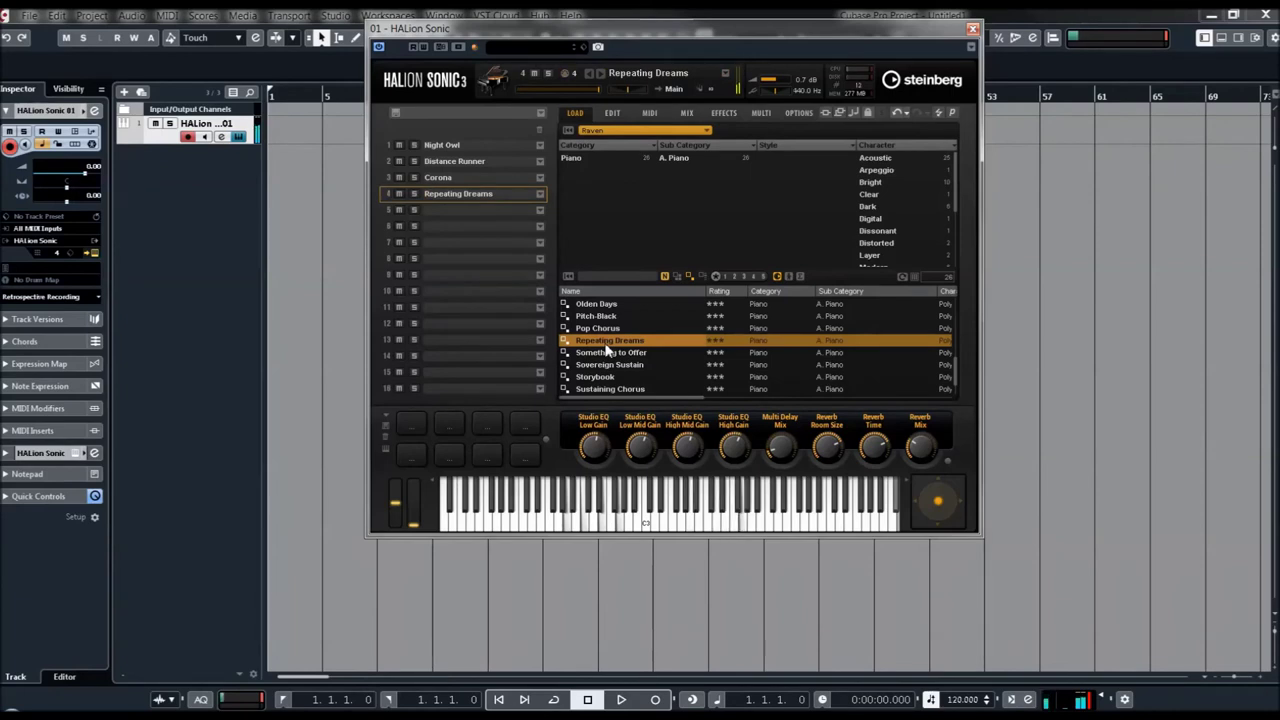
{"action": "double_click", "coordinate": [600, 353]}
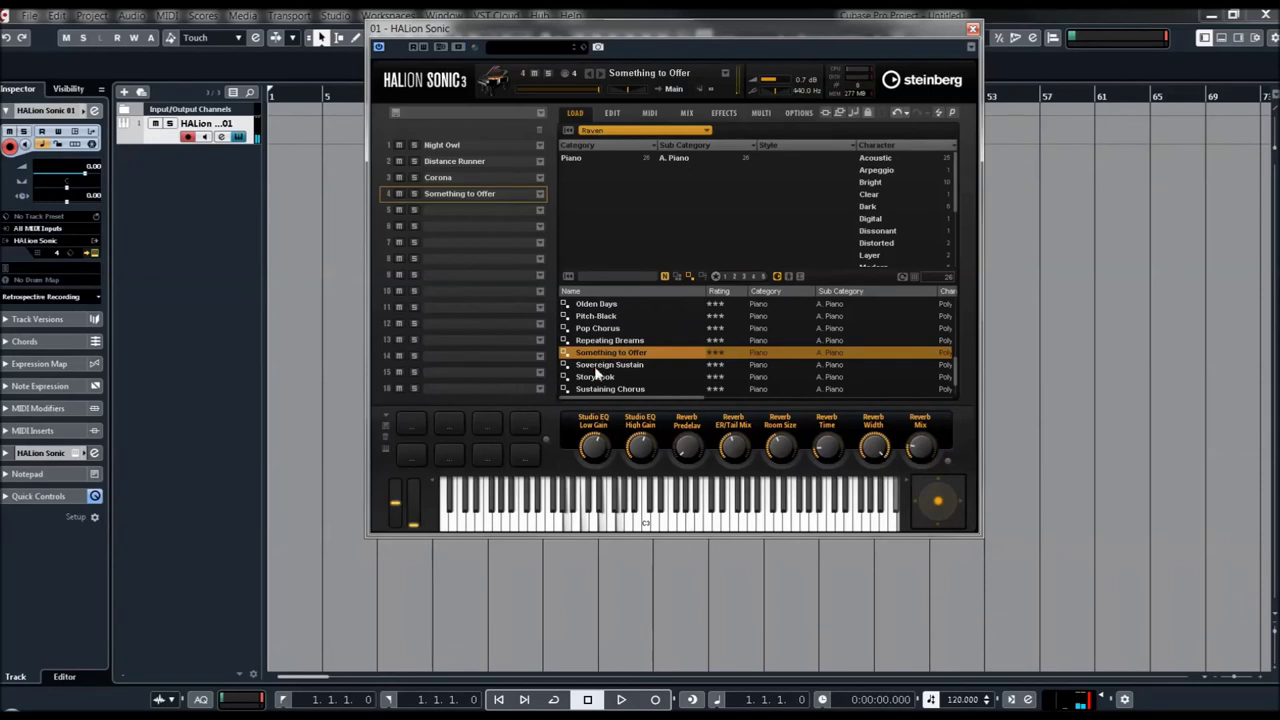
{"action": "left_click", "coordinate": [598, 366]}
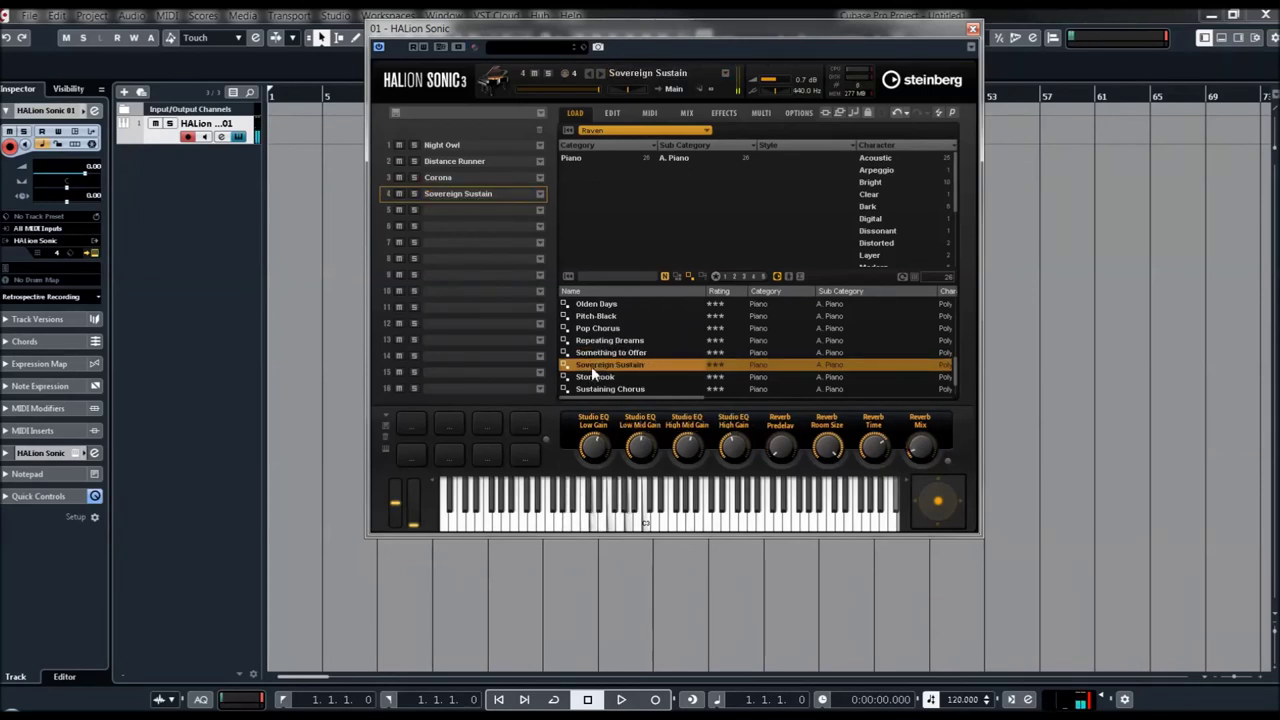
Step: Audition the Storybook and Sustaining Chorus presets in slot 4
{"action": "scroll", "coordinate": [597, 367], "scroll_direction": "down", "scroll_amount": 1}
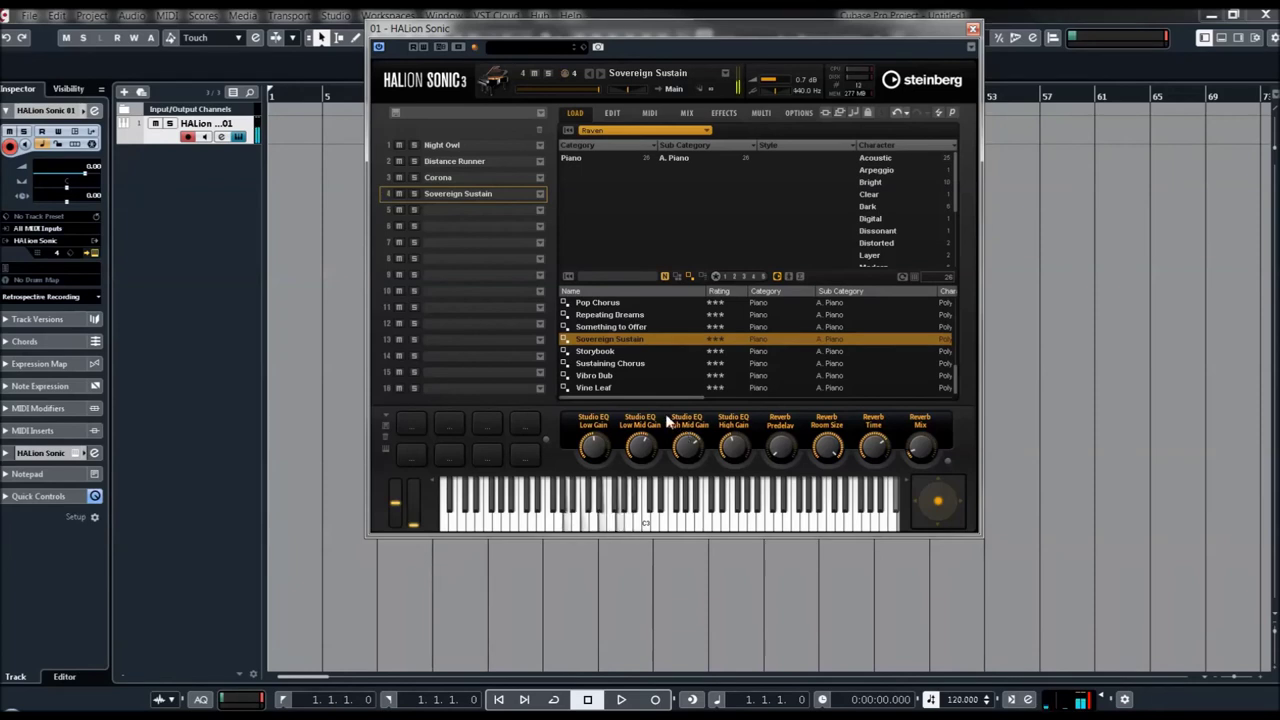
{"action": "left_click", "coordinate": [603, 357]}
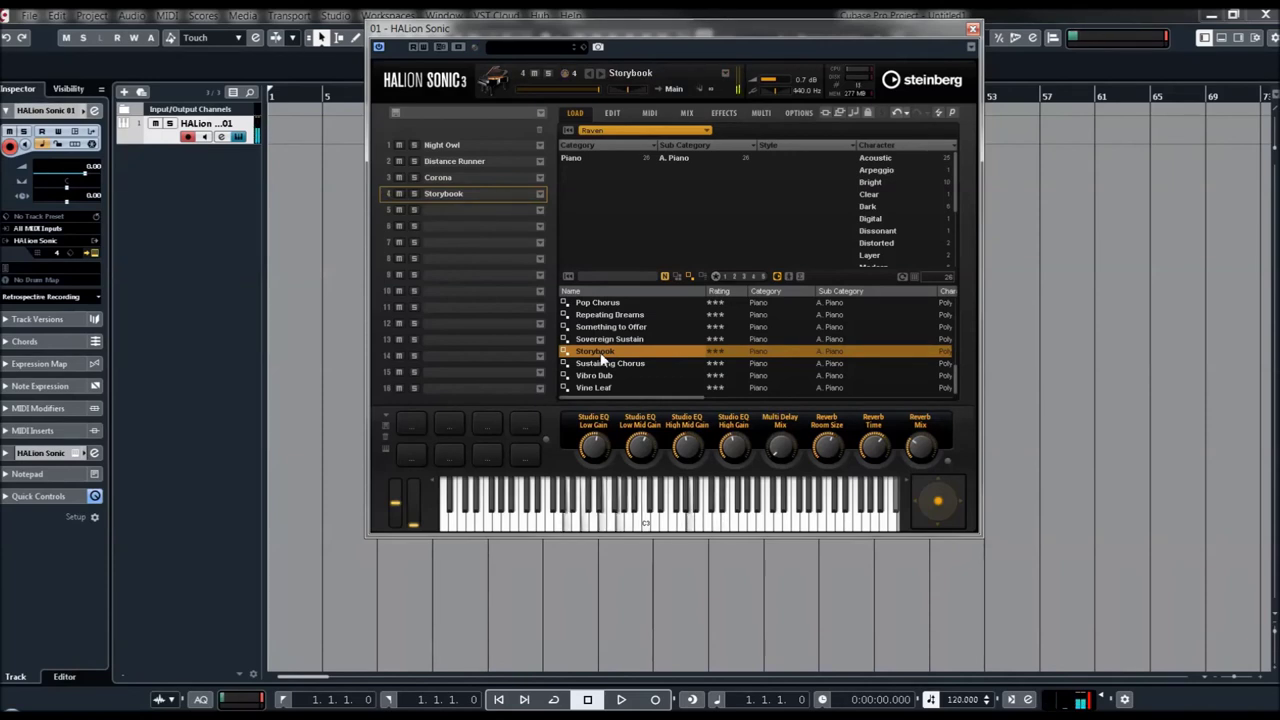
{"action": "left_click", "coordinate": [602, 365]}
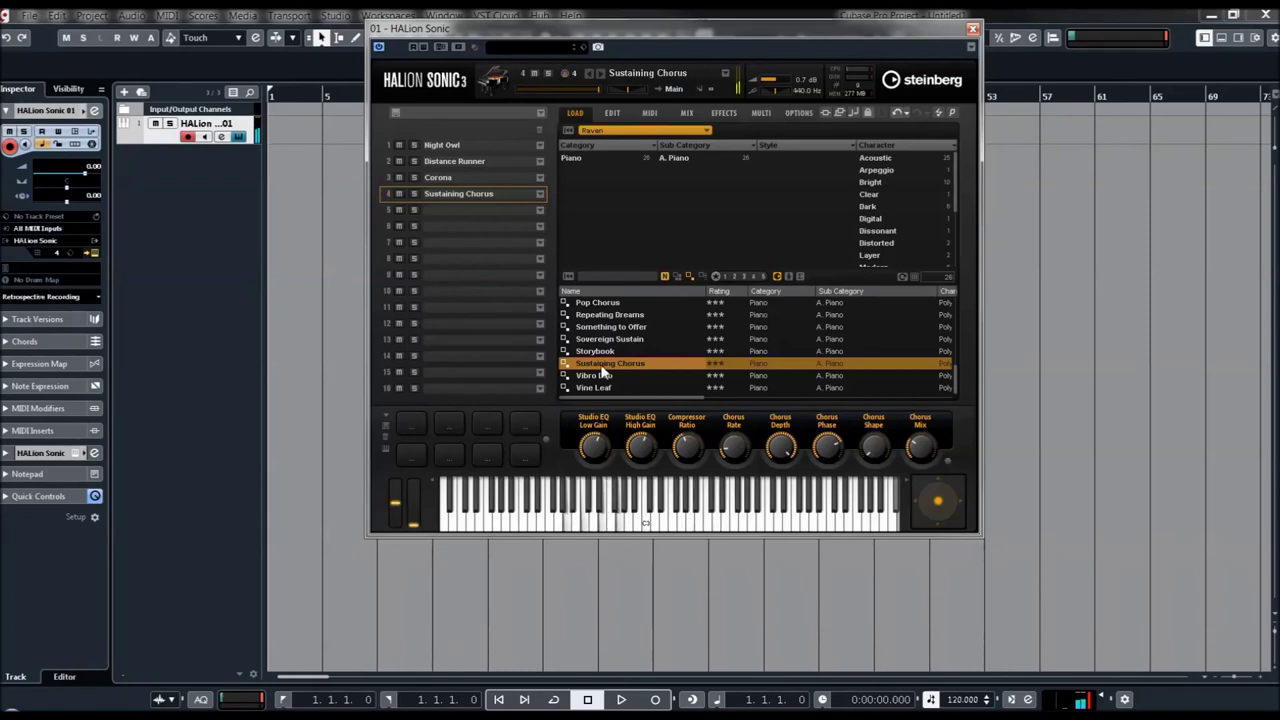
Step: Load the Vibro Dub preset into slot 4 and play its A#maj7, D#maj7 and Fmaj7 chord pads
{"action": "left_click", "coordinate": [598, 376]}
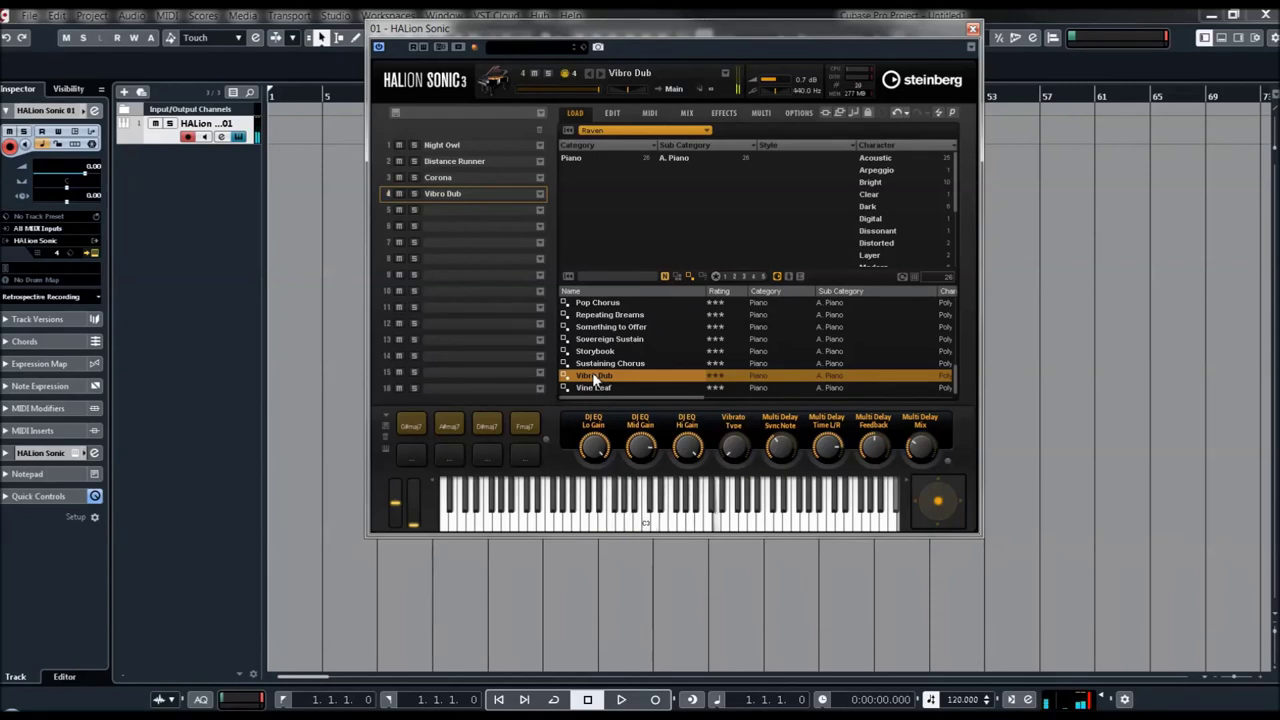
{"action": "left_click", "coordinate": [447, 428]}
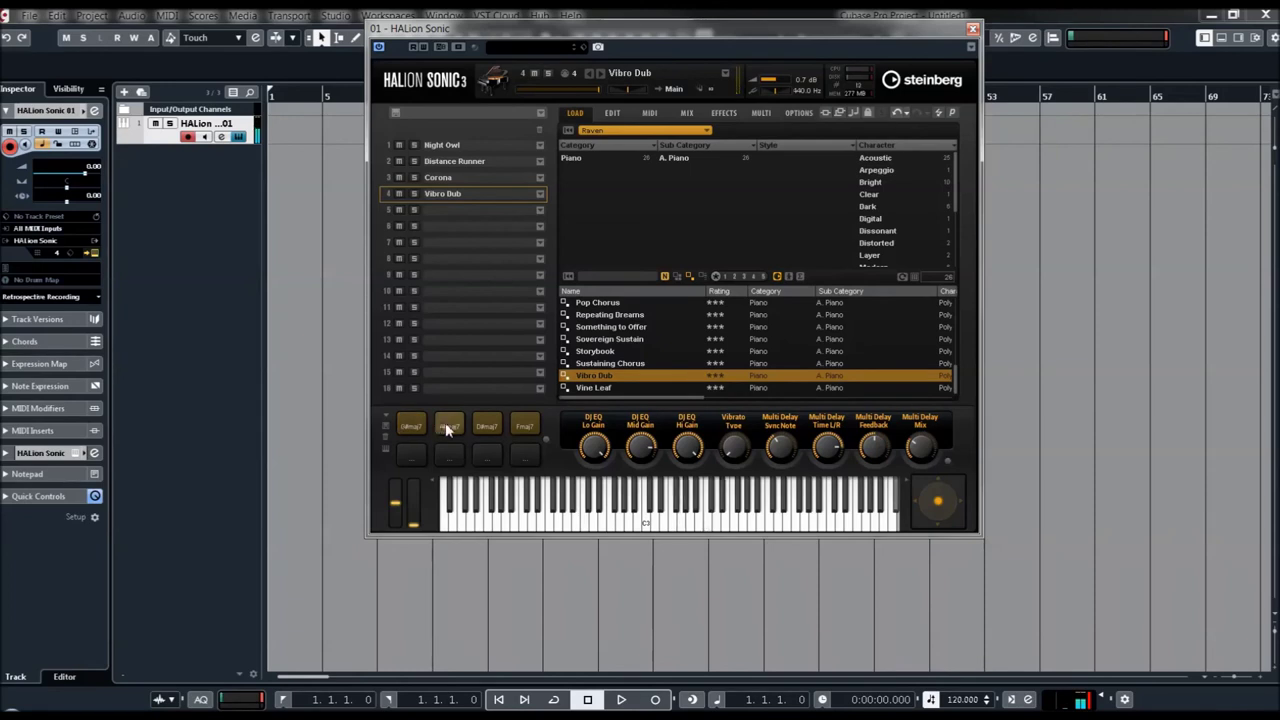
{"action": "left_click", "coordinate": [485, 426]}
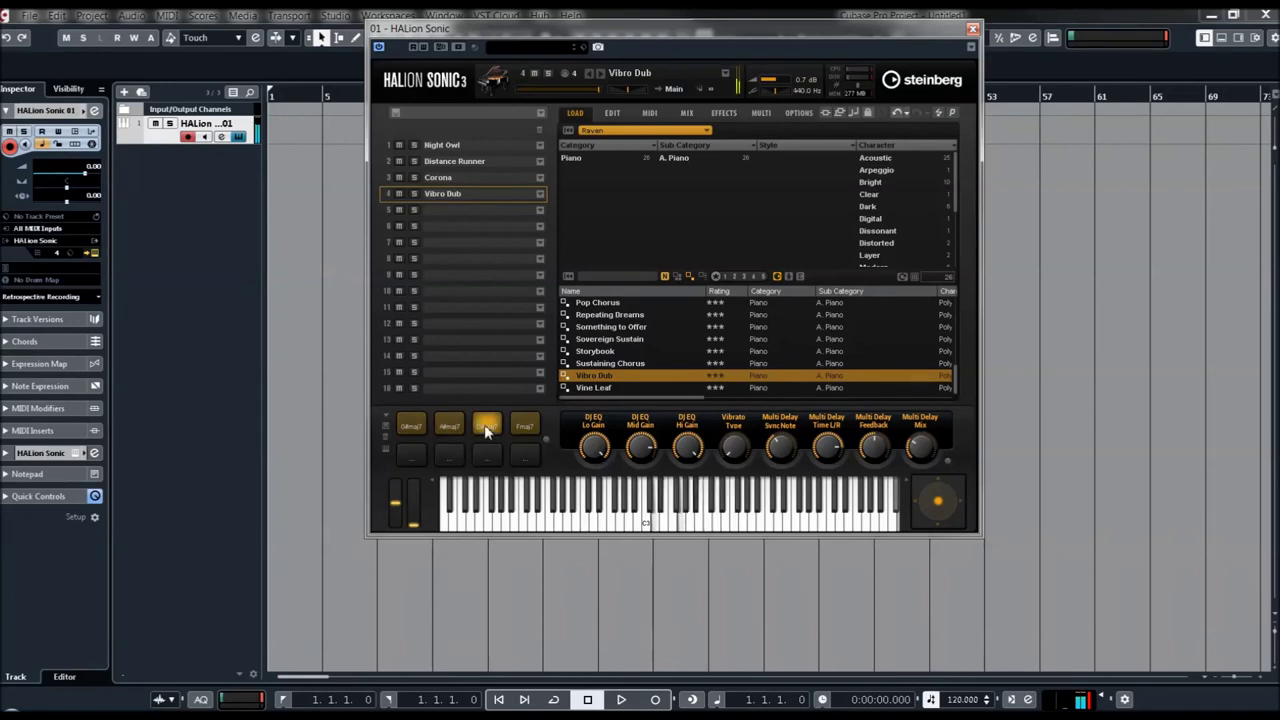
{"action": "left_click", "coordinate": [528, 430]}
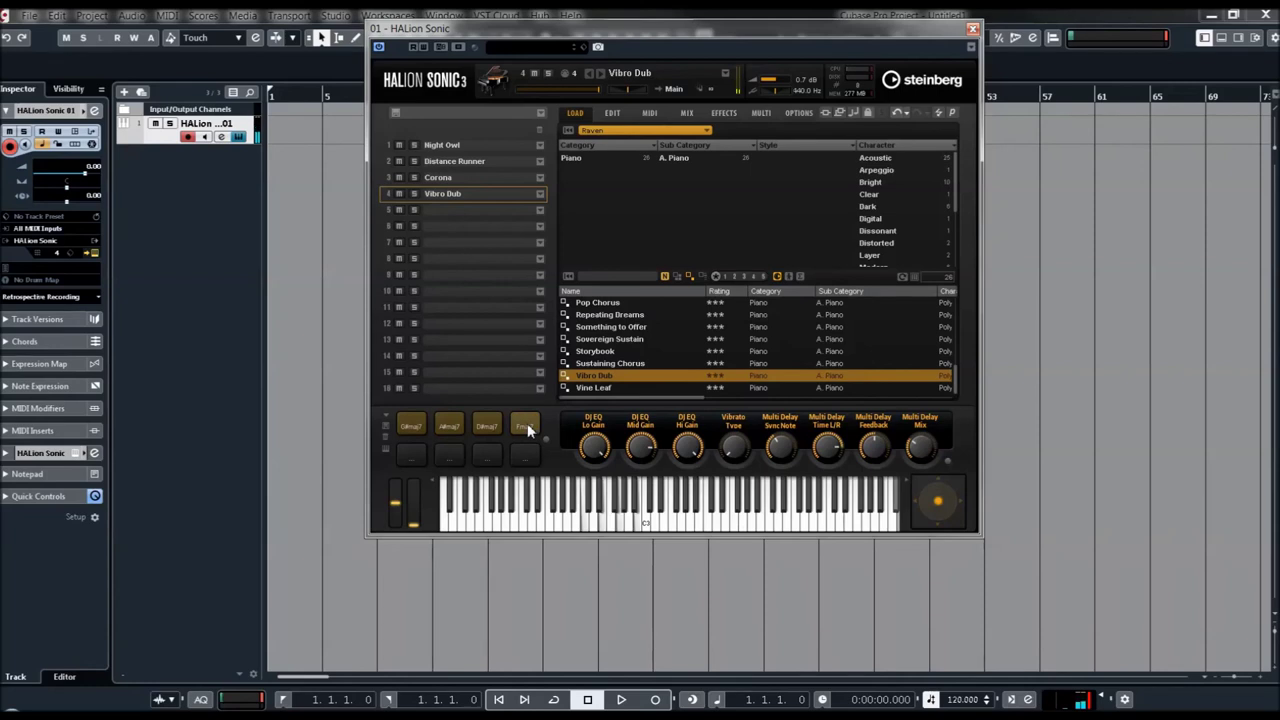
Step: Load the Vine Leaf preset into slot 4
{"action": "double_click", "coordinate": [594, 389]}
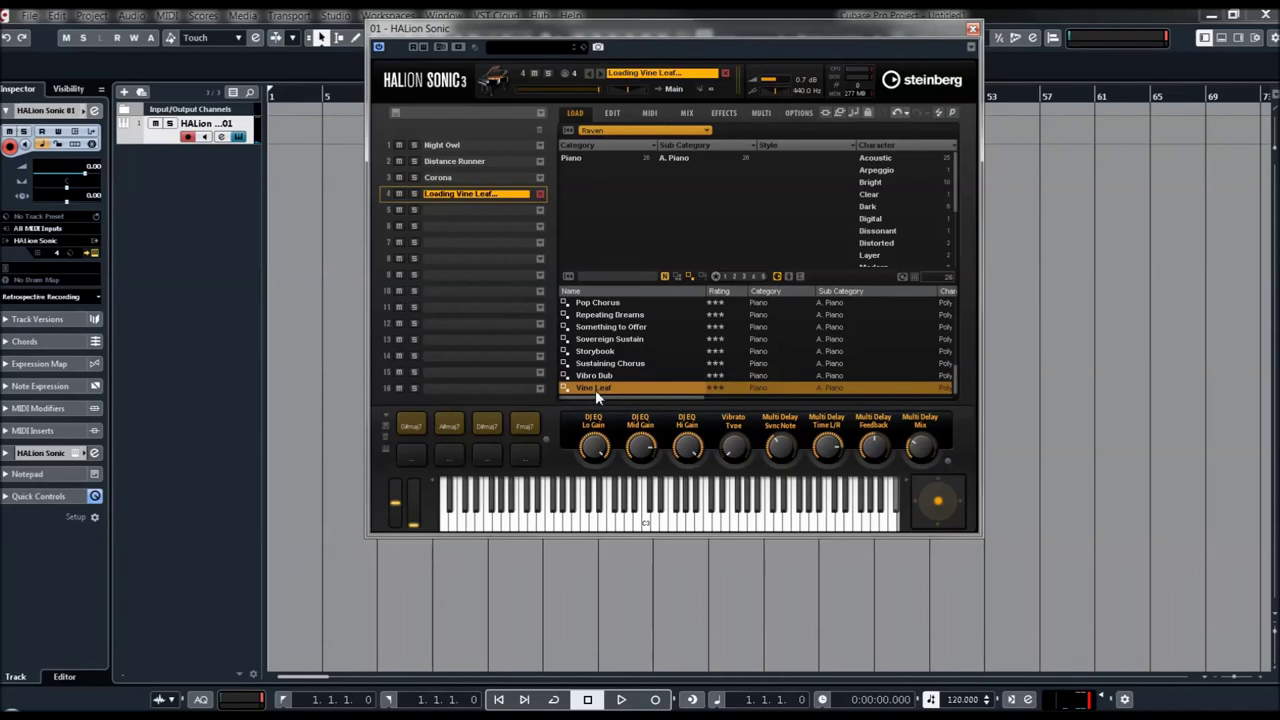